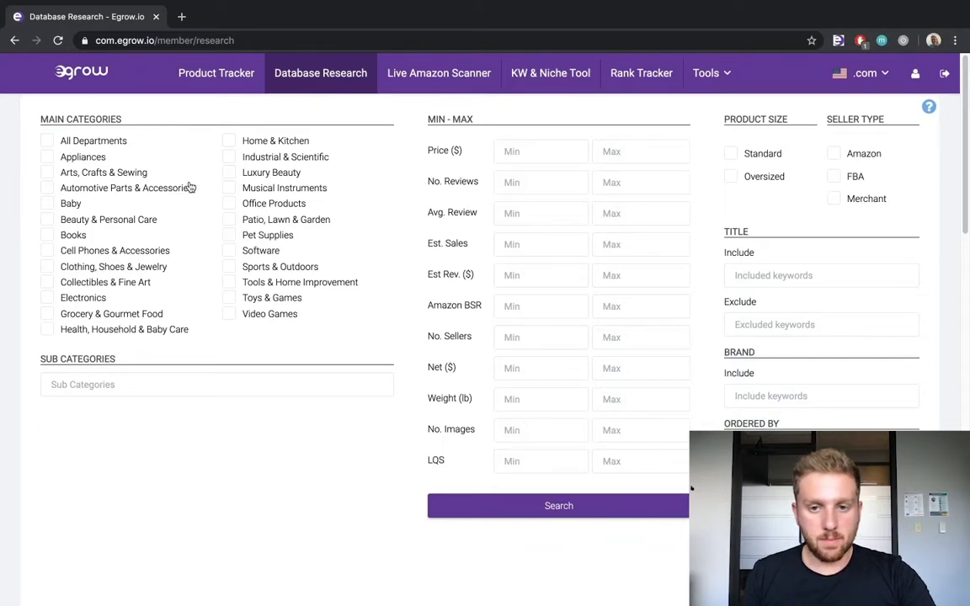
click(229, 268)
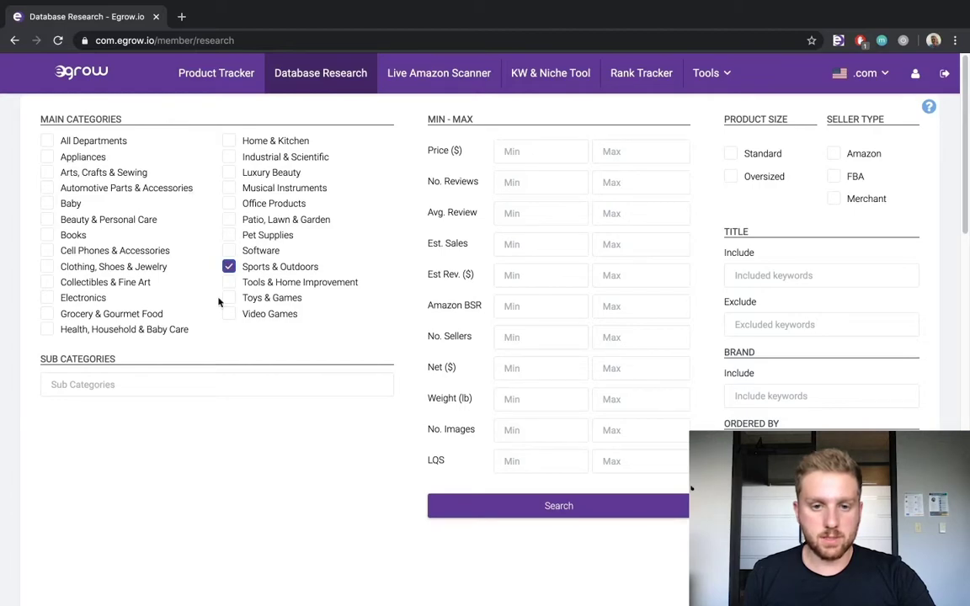
click(162, 383)
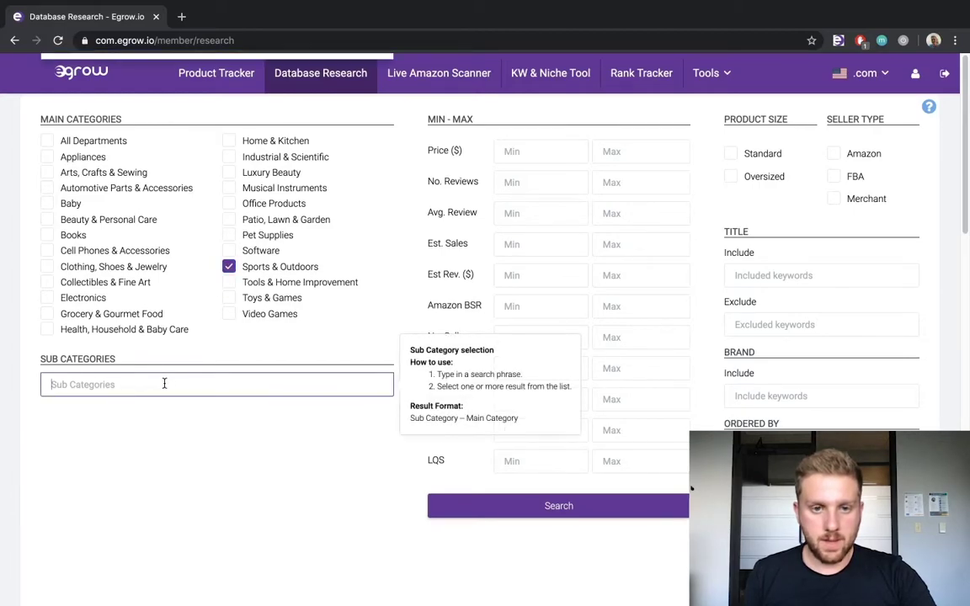
text(basketball)
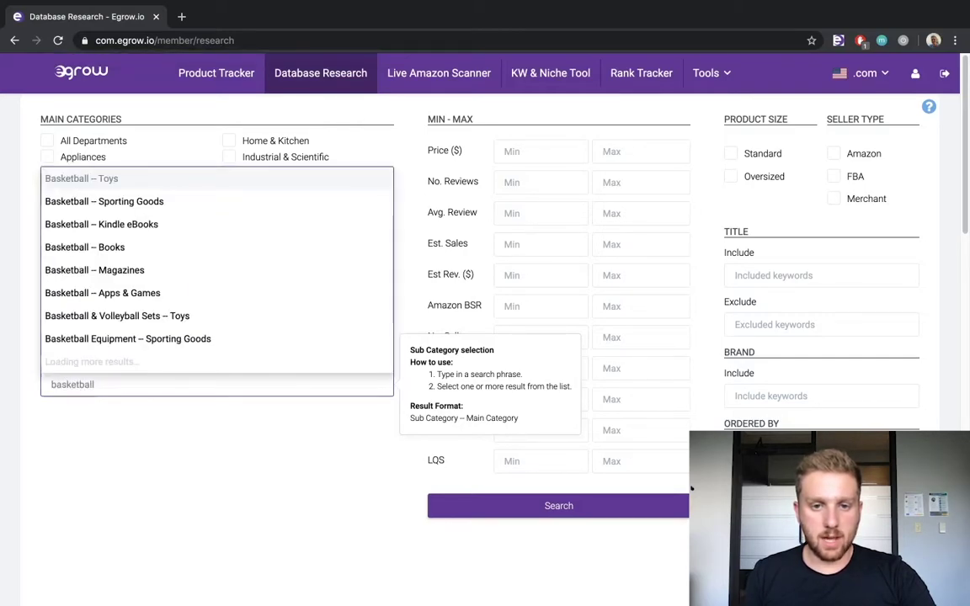
key(BackSpace)
key(BackSpace)
key(BackSpace)
key(BackSpace)
key(BackSpace)
key(BackSpace)
key(BackSpace)
key(BackSpace)
key(BackSpace)
key(BackSpace)
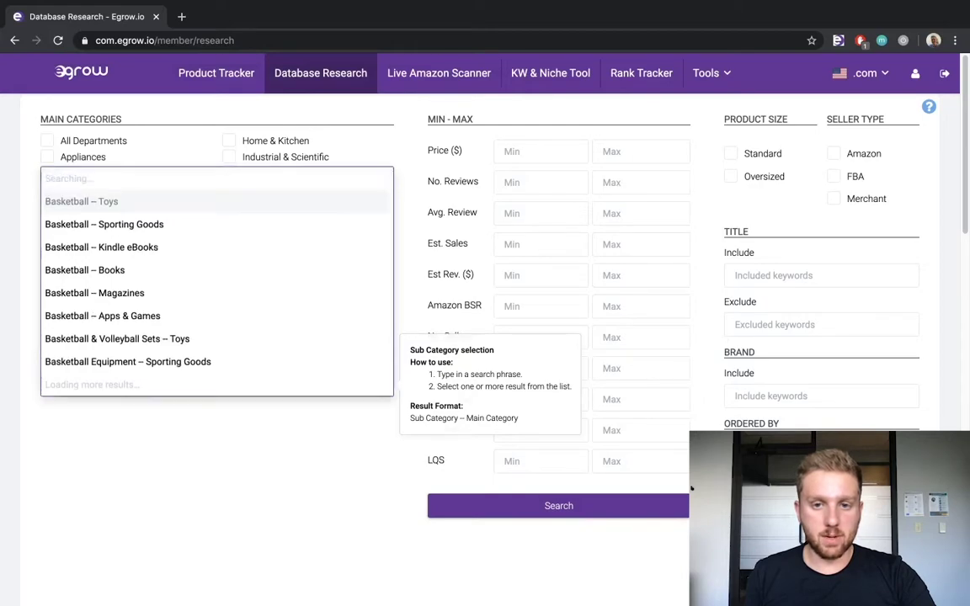
click(107, 491)
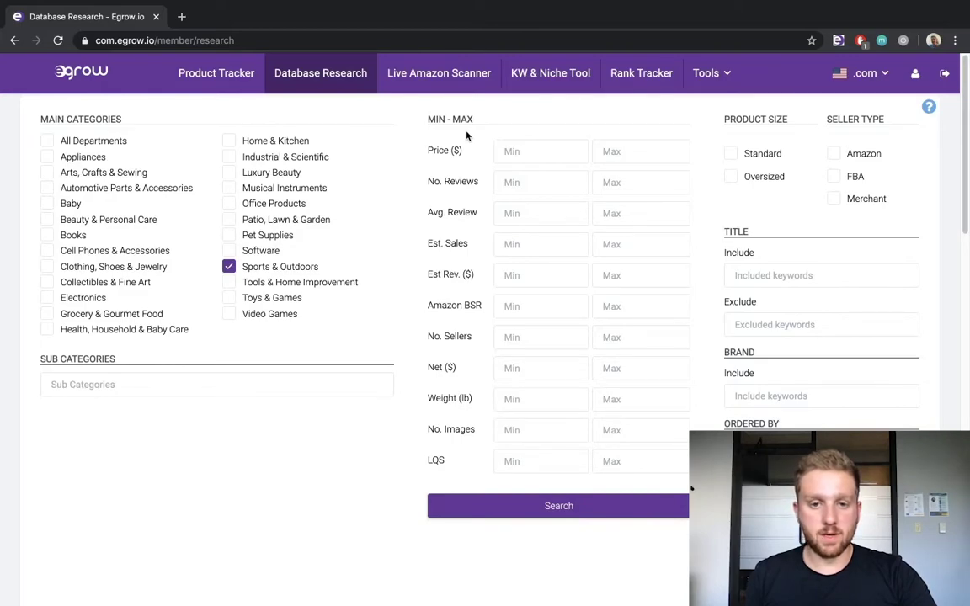
Enter price 20–60, minimum 300 estimated sales and maximum weight 3 lb
click(505, 150)
text(20)
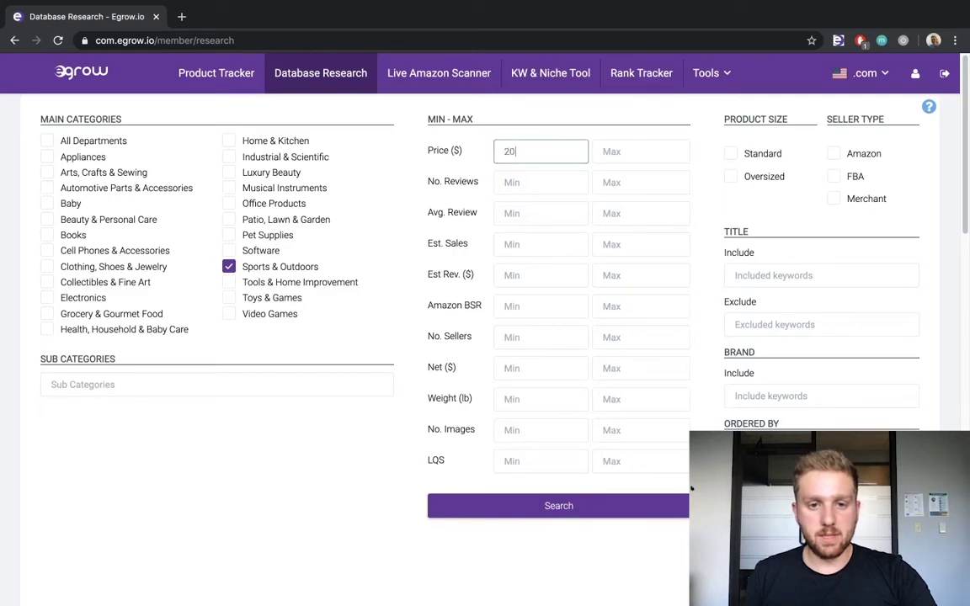
click(626, 149)
text(60)
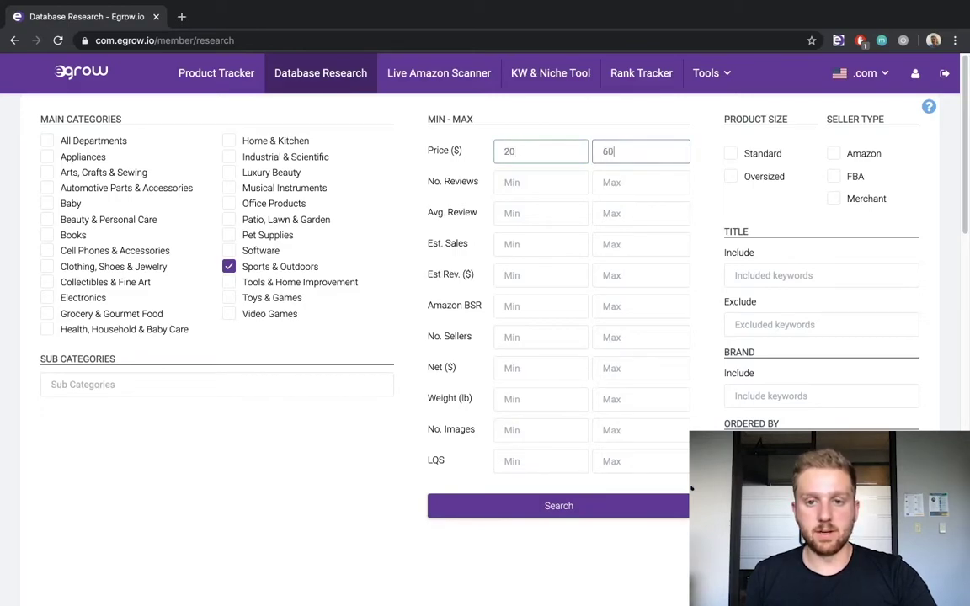
click(532, 244)
text(300)
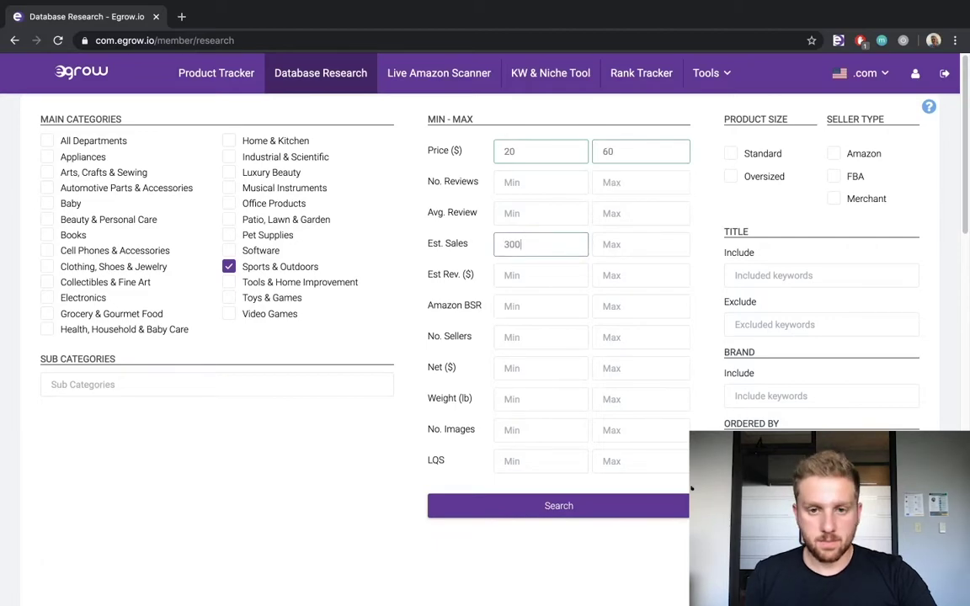
click(608, 398)
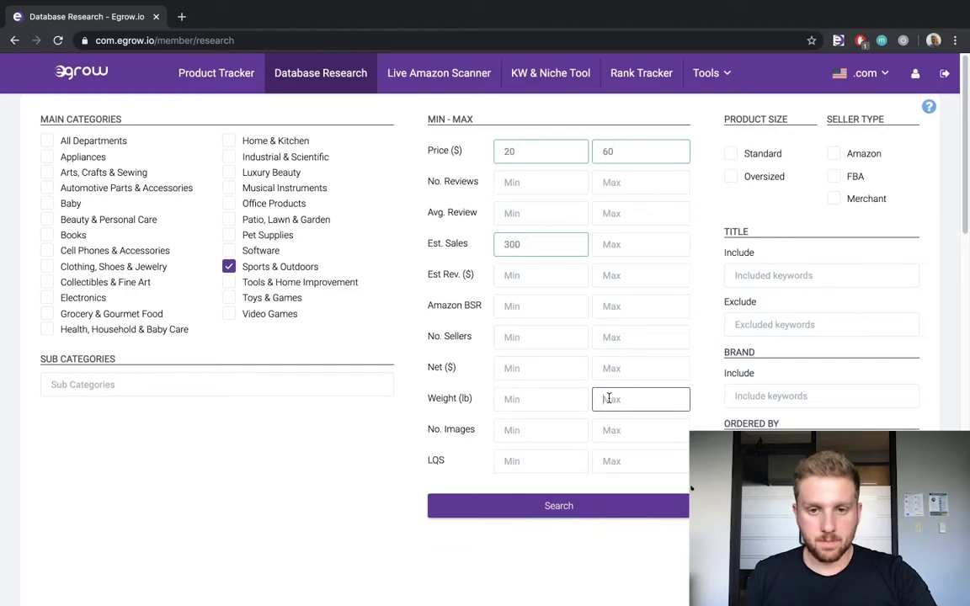
text(3)
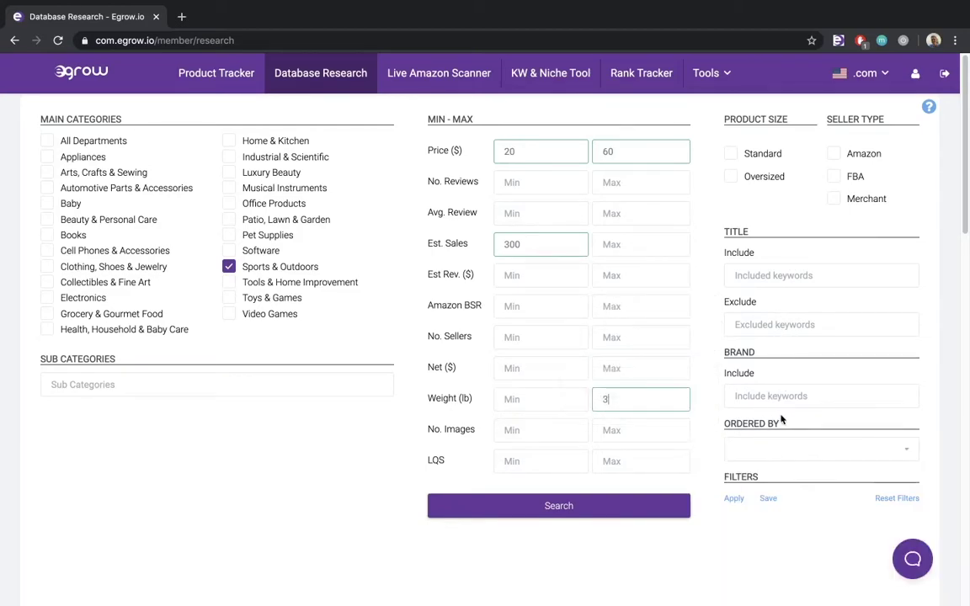
Check the Ordered By options without changing them, then save the criteria as filter 'Sports'
click(908, 455)
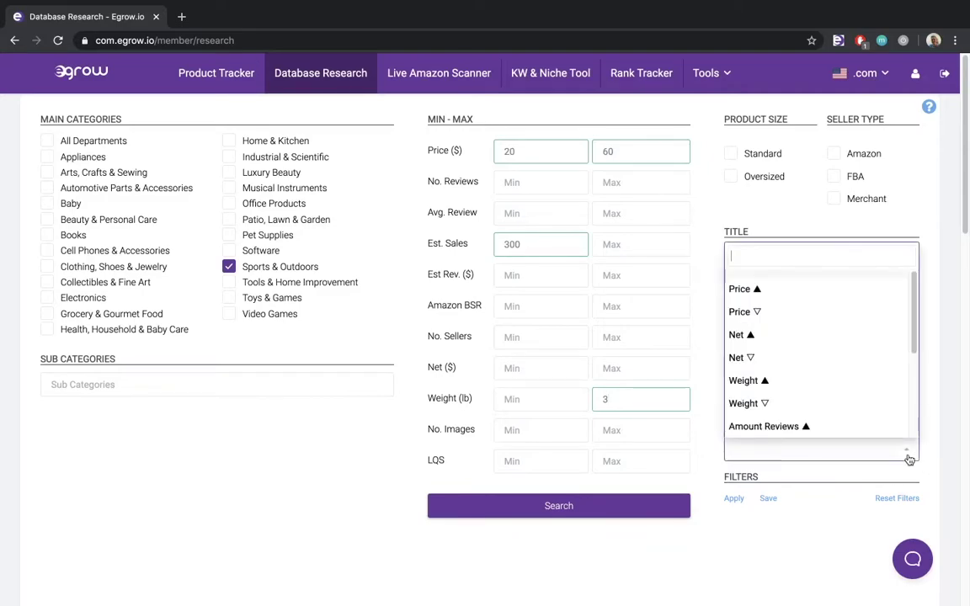
click(908, 455)
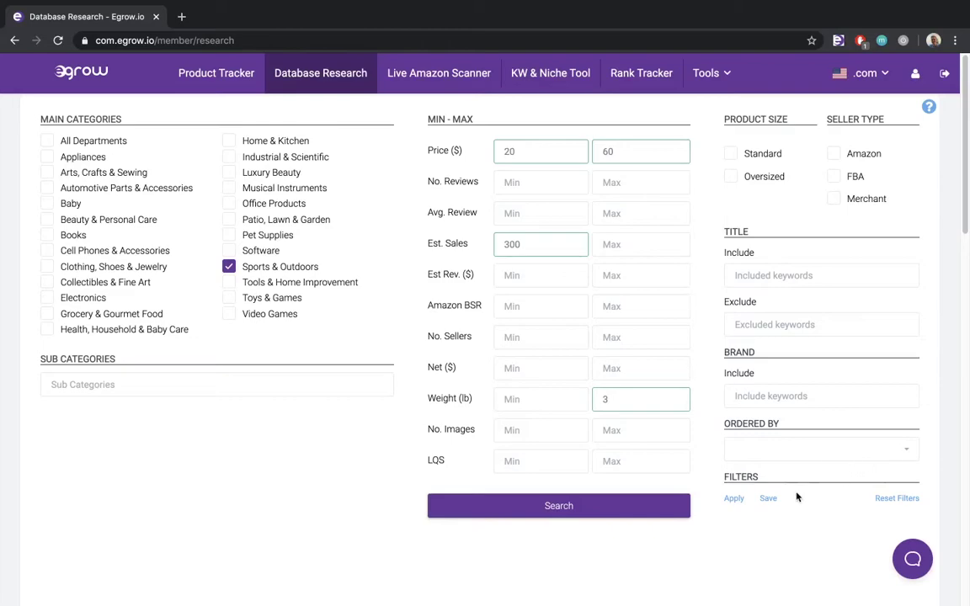
click(770, 499)
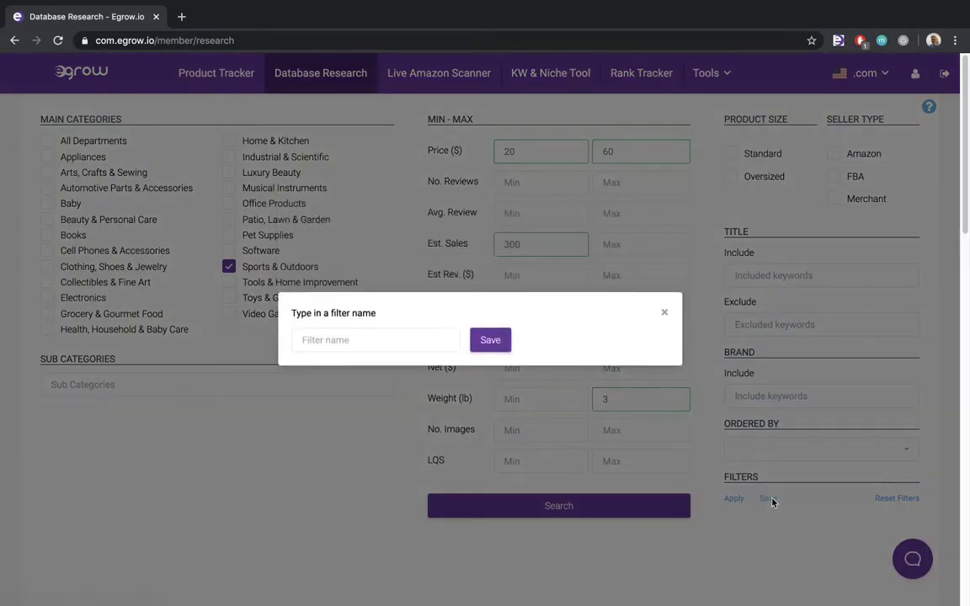
click(429, 342)
text(Sports)
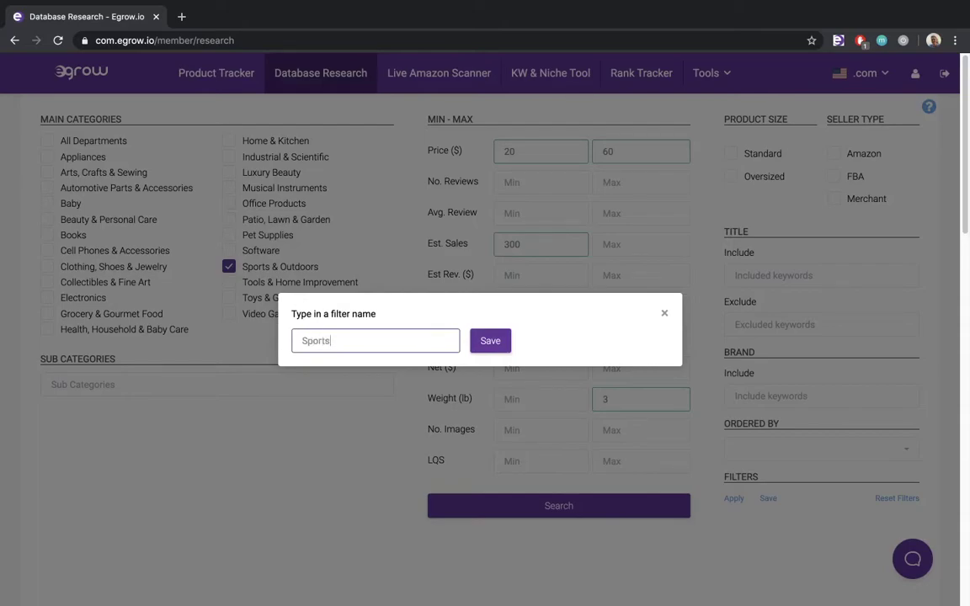
click(481, 340)
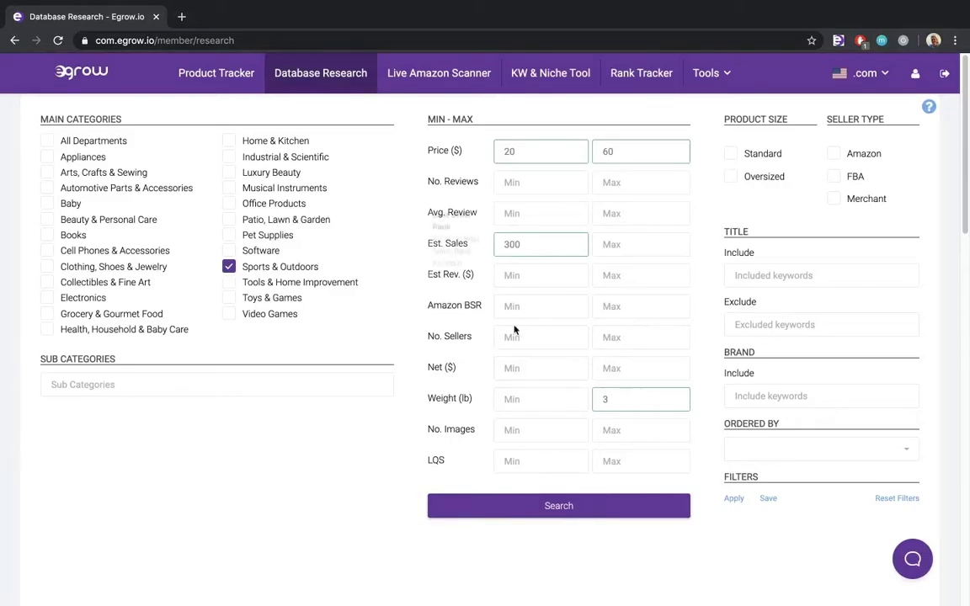
Reset all criteria, then apply the saved 'Sports' filter to refill the form
click(890, 501)
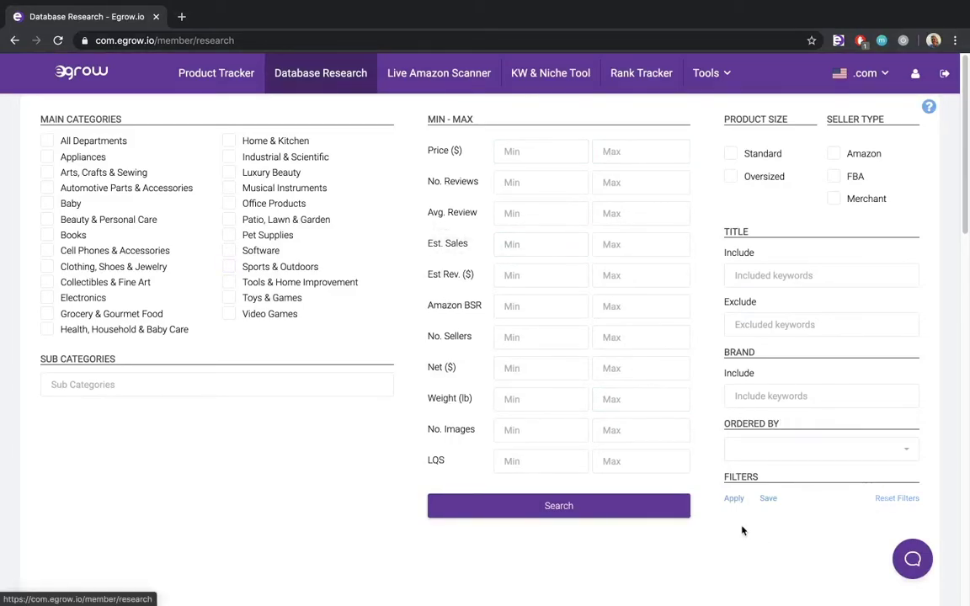
click(729, 500)
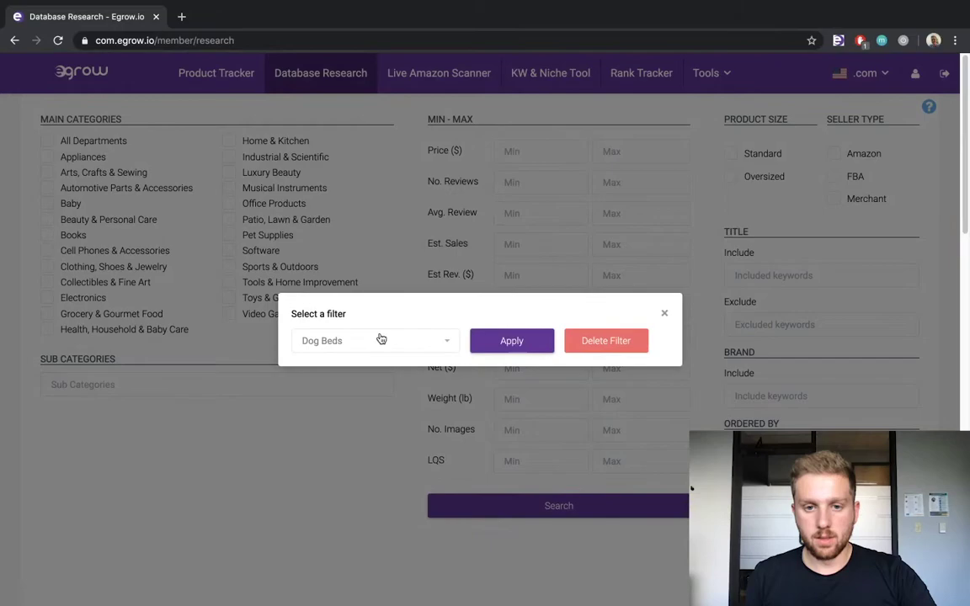
click(379, 340)
click(359, 437)
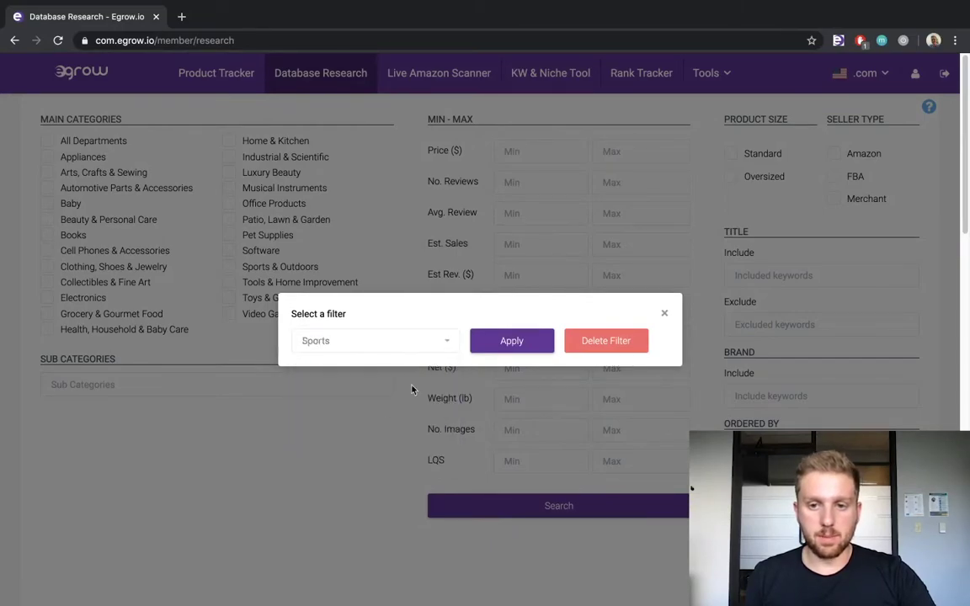
click(488, 347)
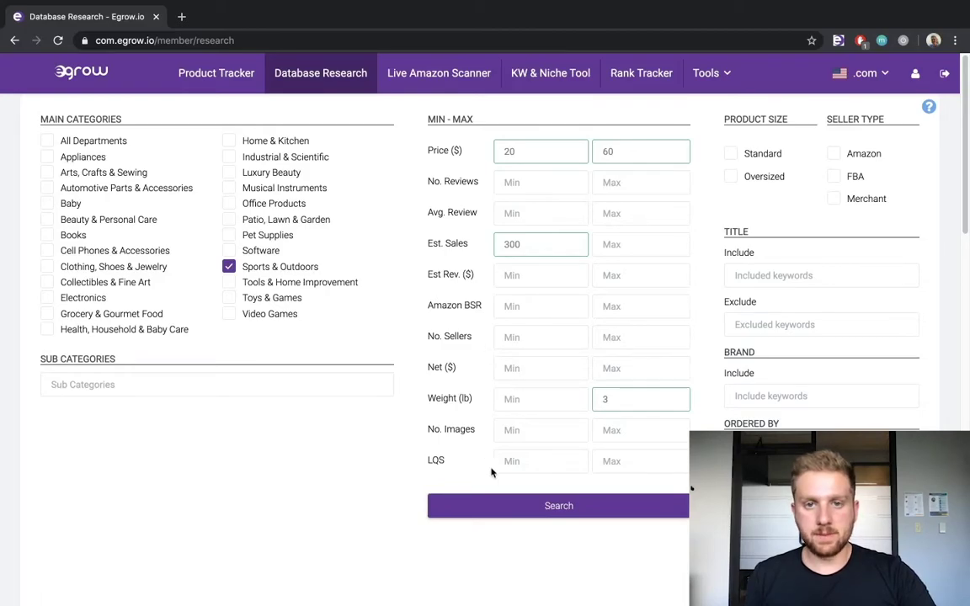
Run the search and scroll down to the Sports & Outdoors results table
click(503, 504)
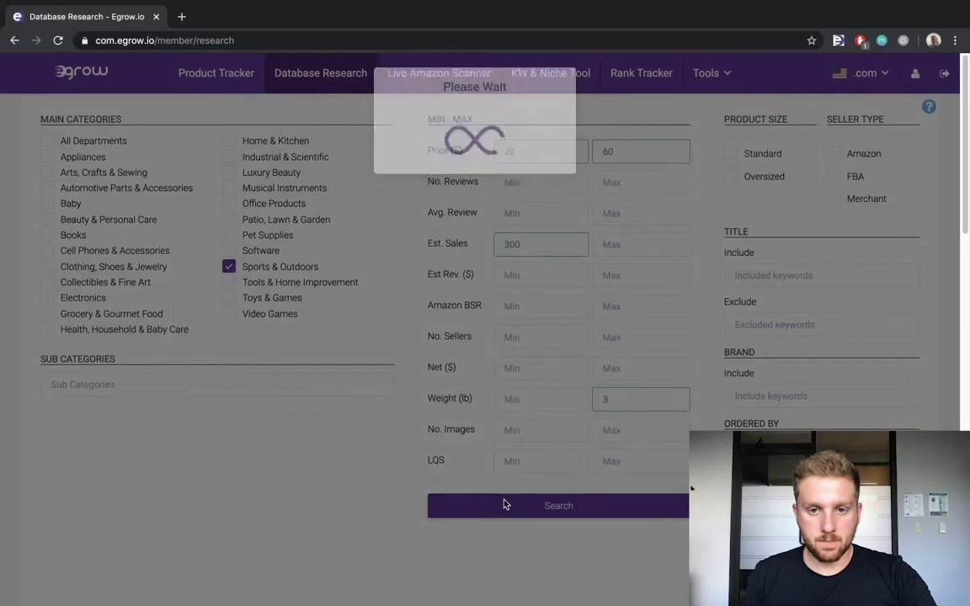
scroll(505, 504, down, 5)
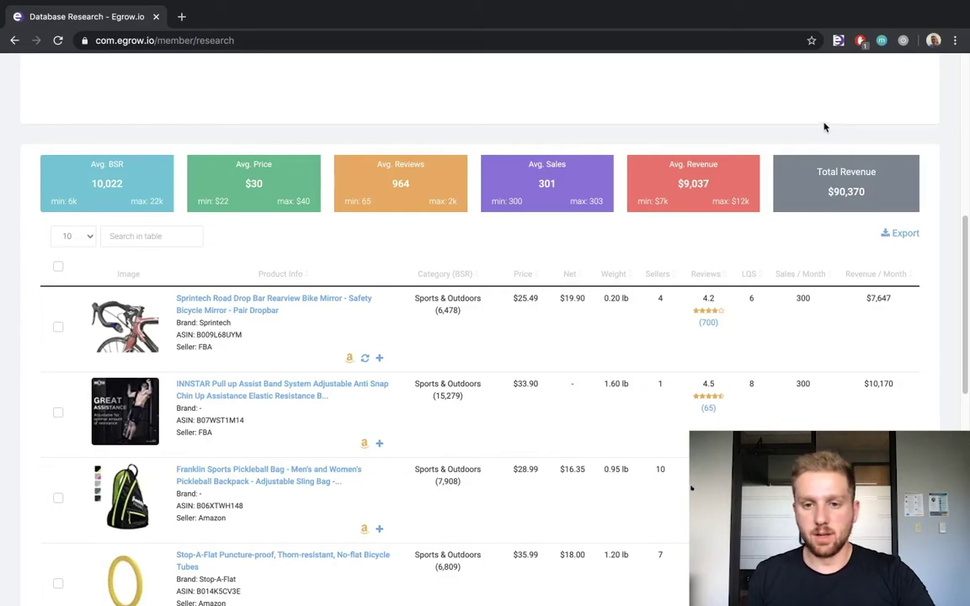
Show 25 products per page and export the results table as an Egrow-export CSV
click(84, 238)
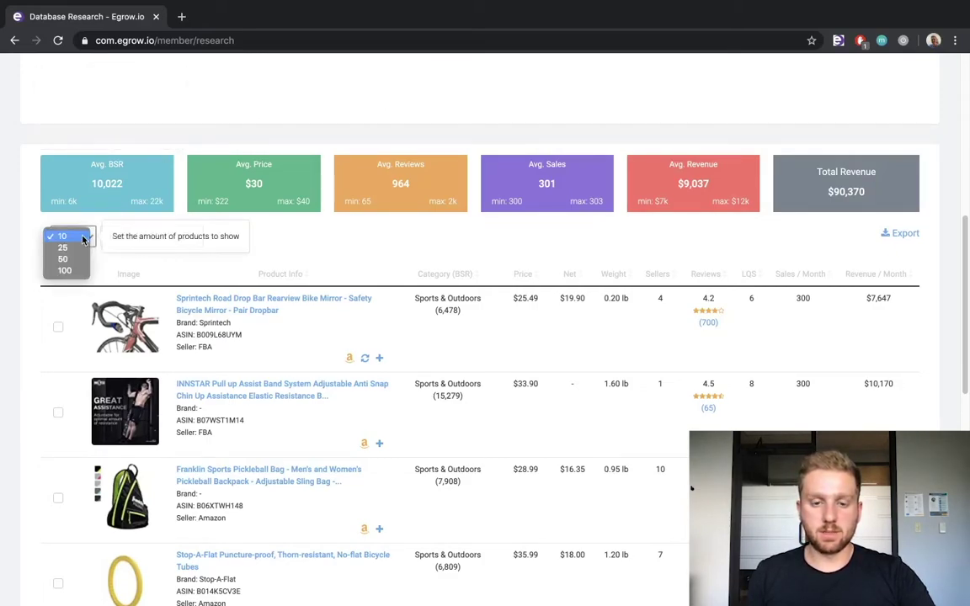
click(77, 248)
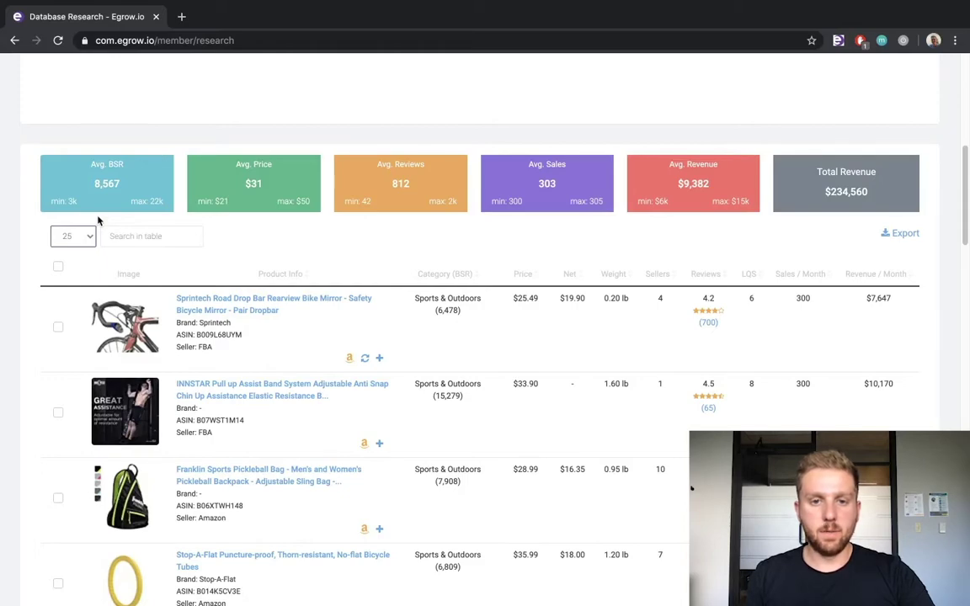
click(889, 240)
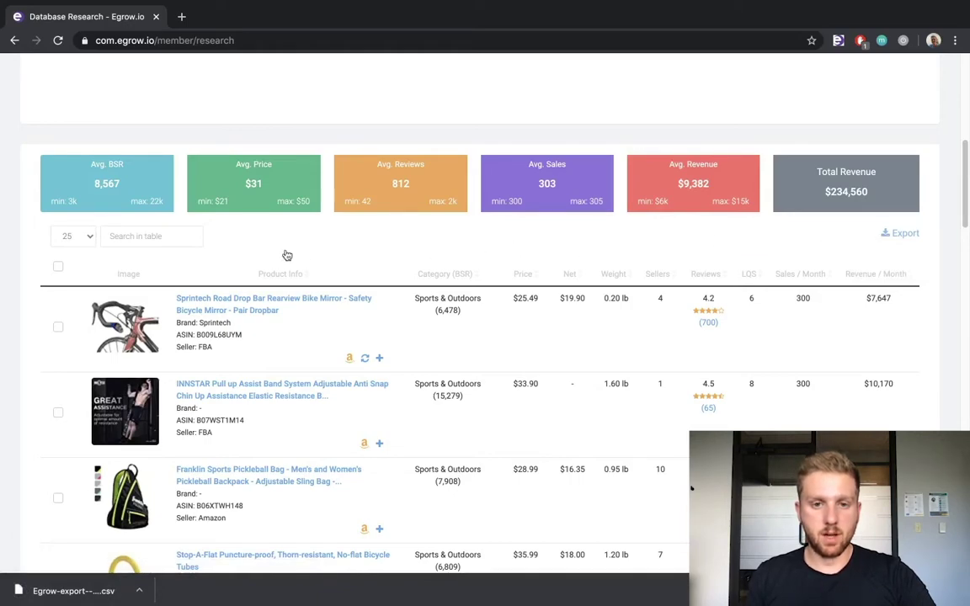
mouse_move(134, 320)
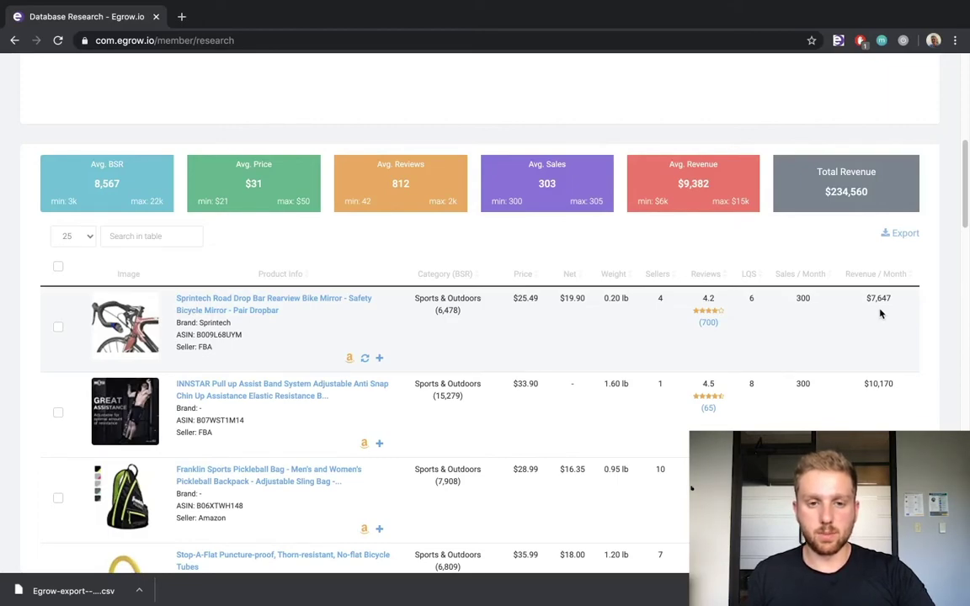
Review the Sprintech bike mirror's Product Details in a new tab, then return to Database Research
click(319, 301)
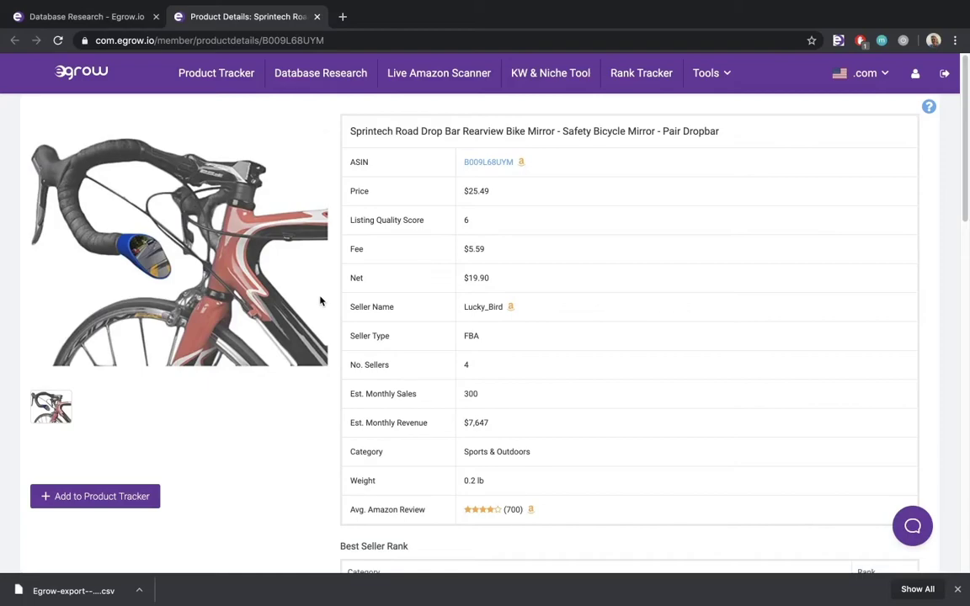
scroll(328, 442, down, 1)
scroll(328, 442, down, 3)
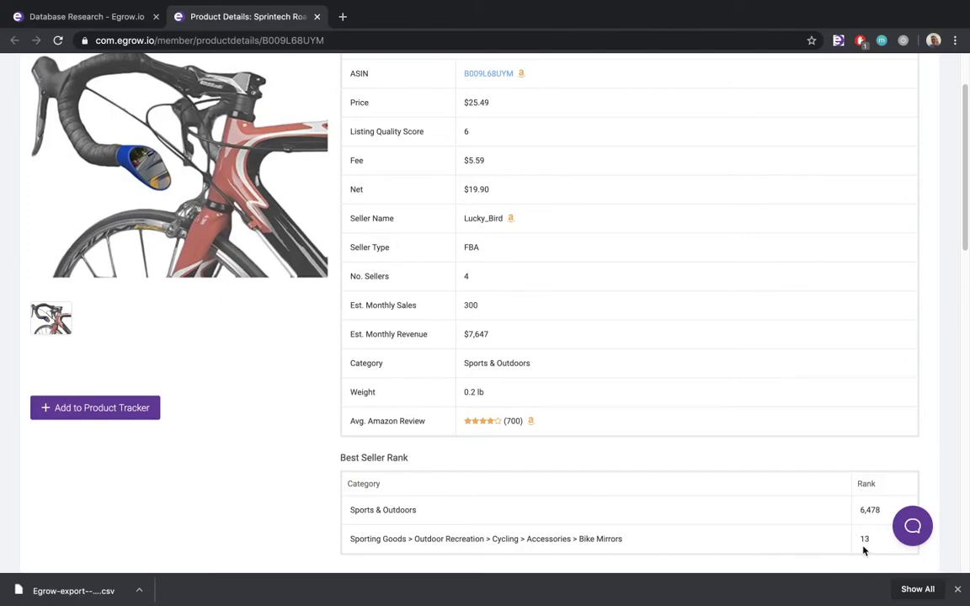
scroll(690, 487, up, 3)
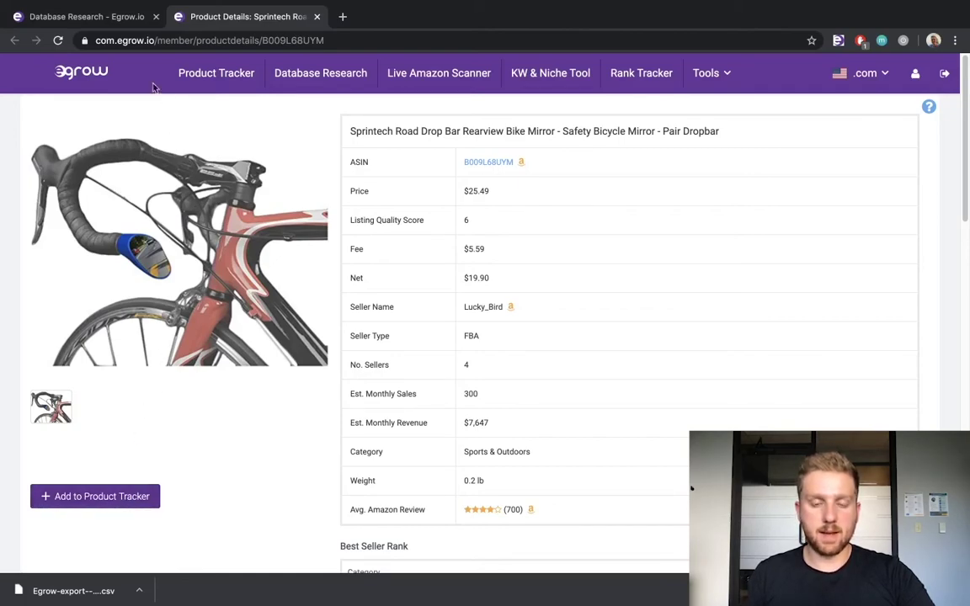
click(109, 17)
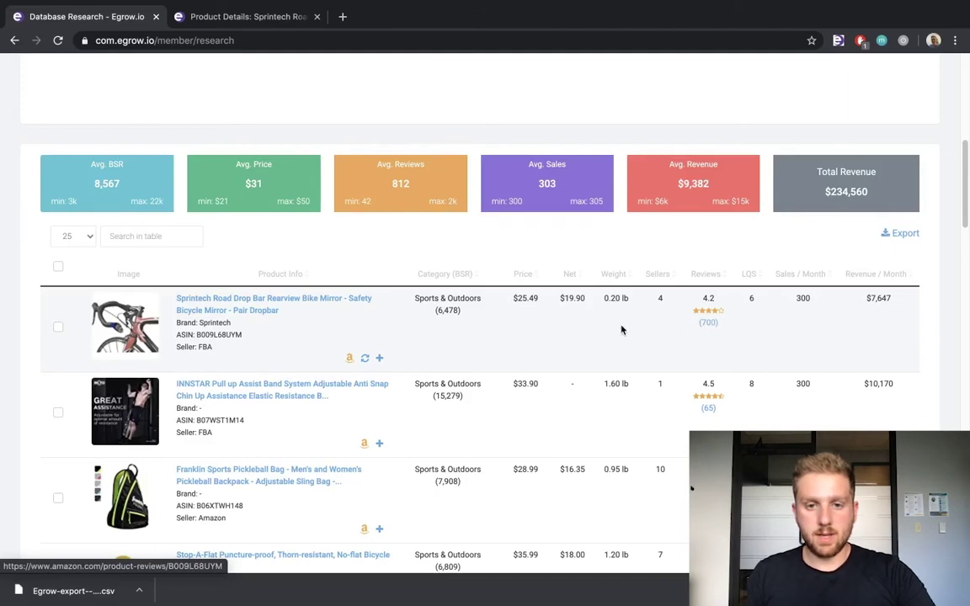
Add the first result, the Sprintech rearview bike mirror, to the Product Tracker
click(379, 361)
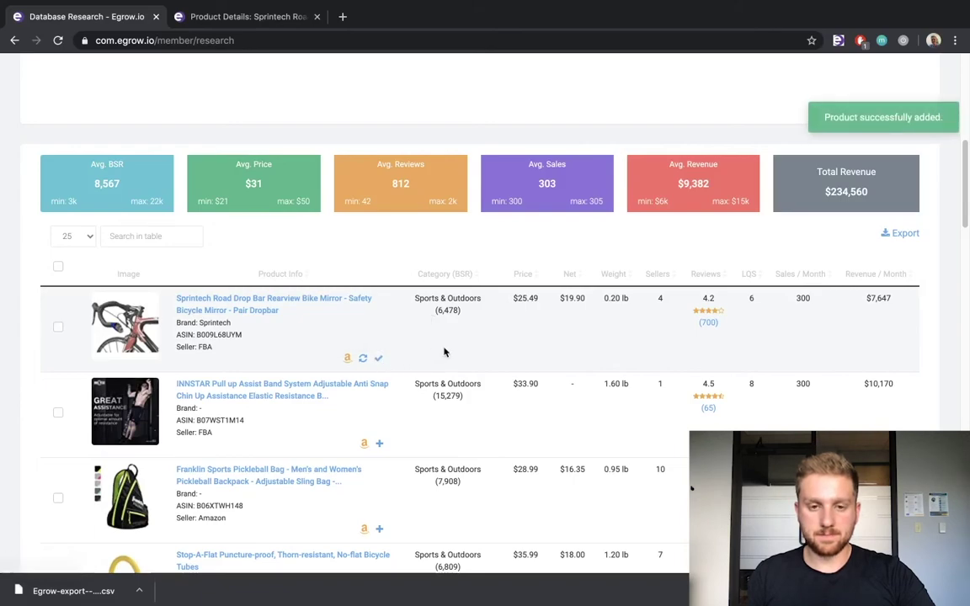